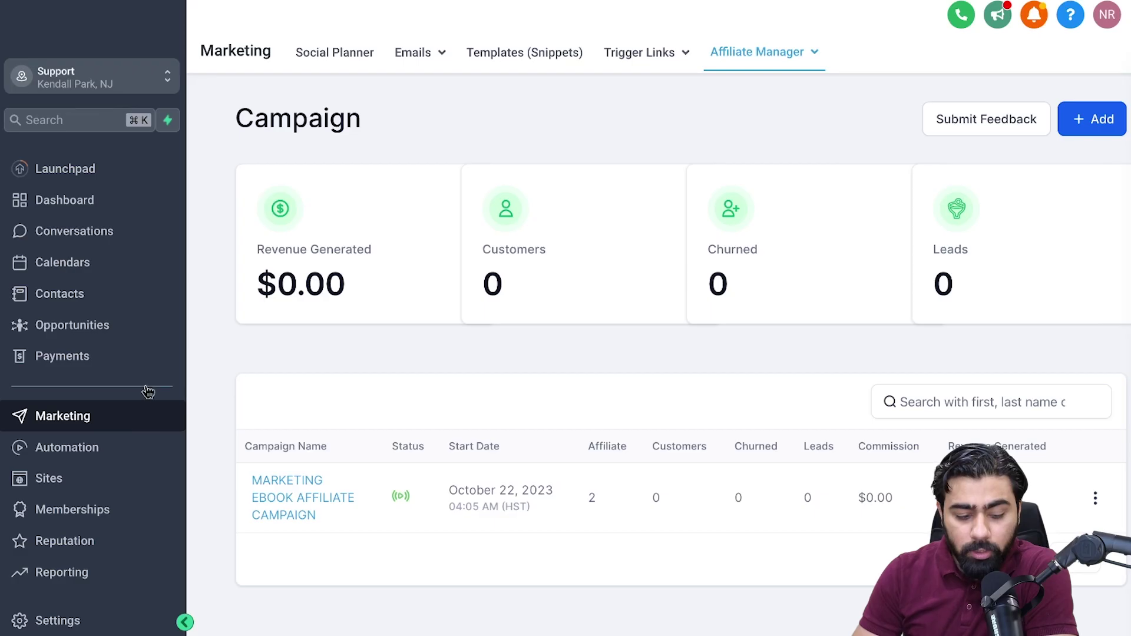
{"action": "left_click", "coordinate": [743, 52]}
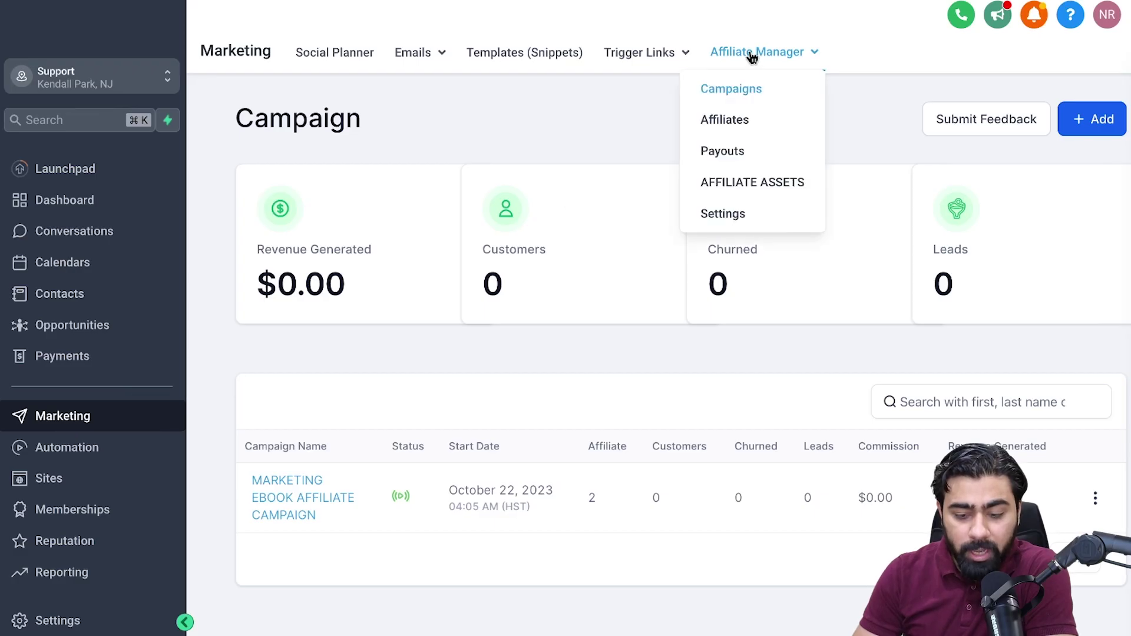
{"action": "left_click", "coordinate": [723, 94]}
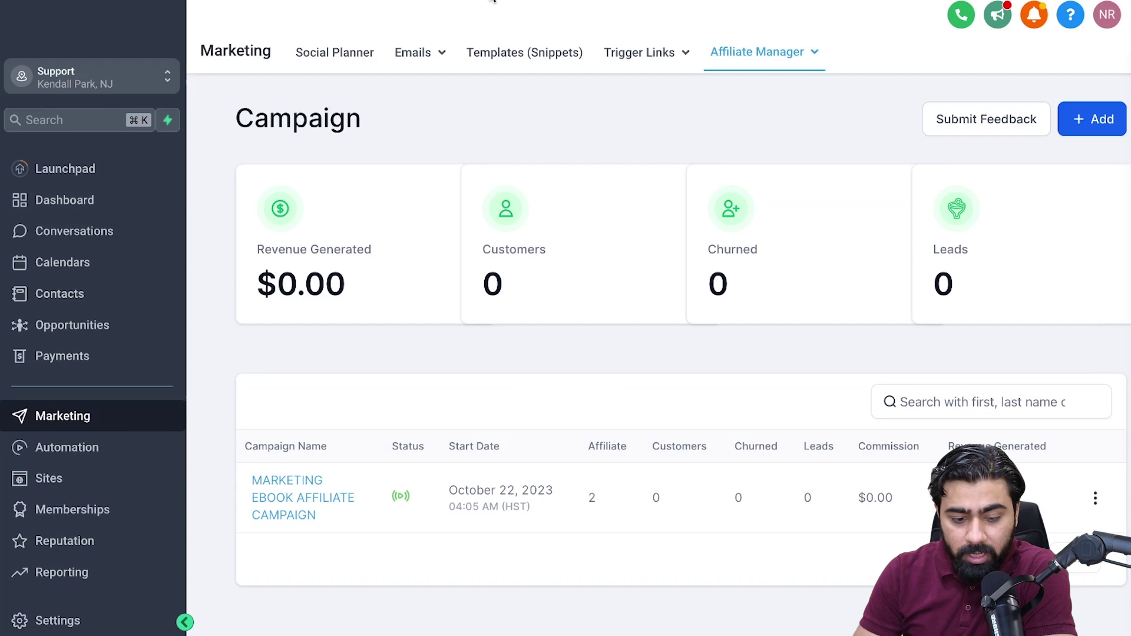
Open the new affiliate campaign form and scroll through its fields
{"action": "left_click", "coordinate": [1079, 132]}
{"action": "scroll", "coordinate": [412, 265], "scroll_direction": "down", "scroll_amount": 1}
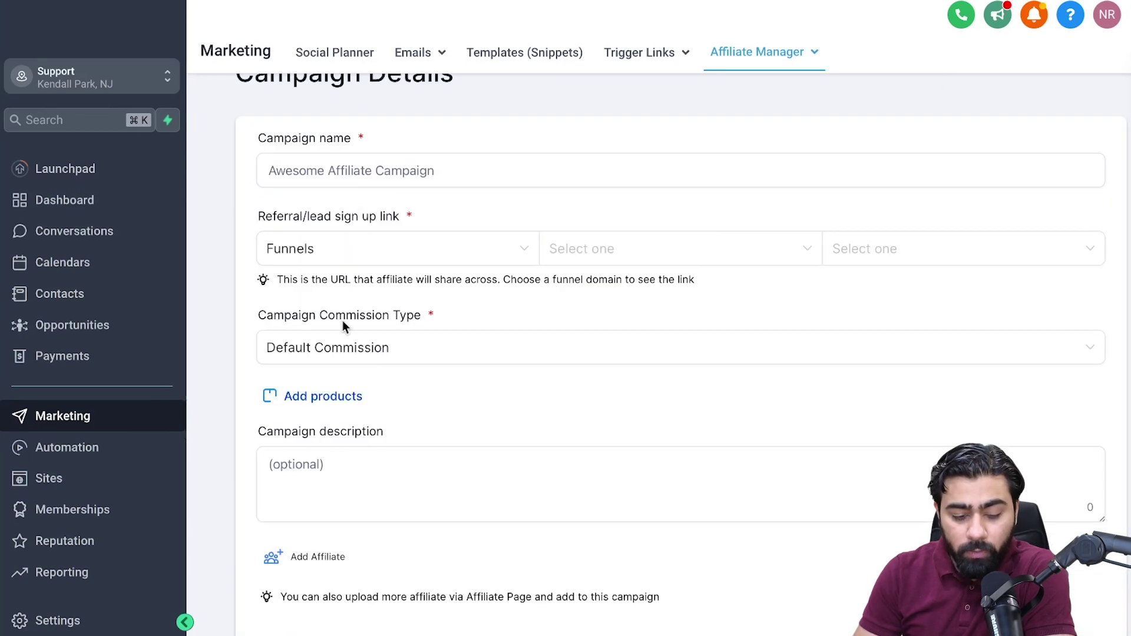
{"action": "scroll", "coordinate": [377, 412], "scroll_direction": "down", "scroll_amount": 2}
{"action": "scroll", "coordinate": [365, 477], "scroll_direction": "down", "scroll_amount": 2}
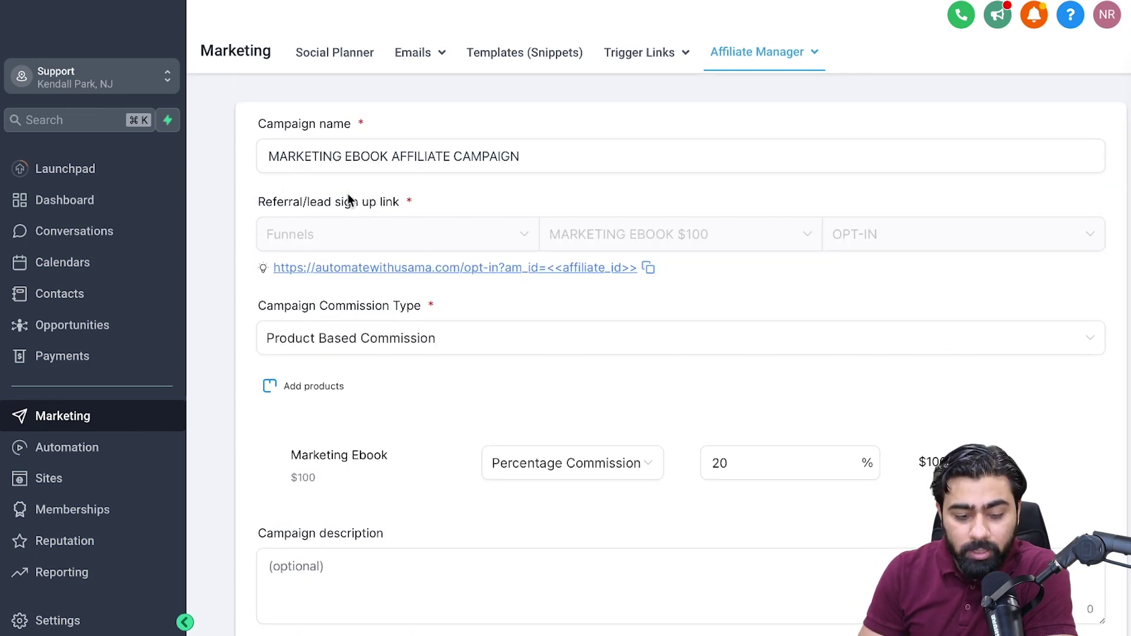
Open the existing Marketing Ebook campaign and compare it with the ebook funnel's checkout page
{"action": "left_click", "coordinate": [299, 157]}
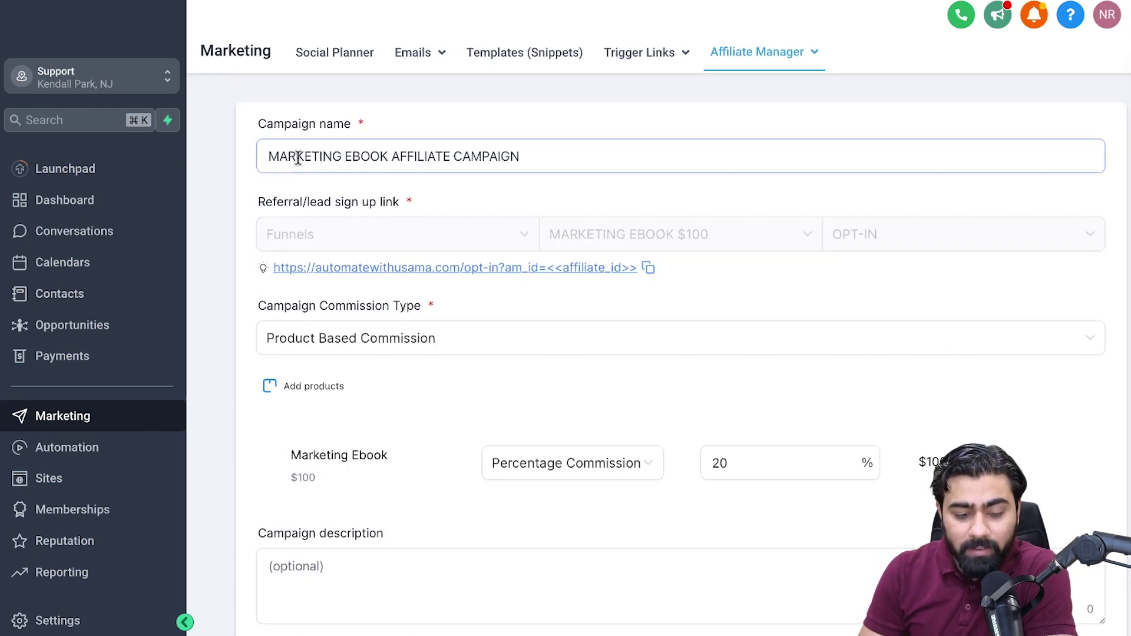
{"action": "scroll", "coordinate": [318, 168], "scroll_direction": "down", "scroll_amount": 2}
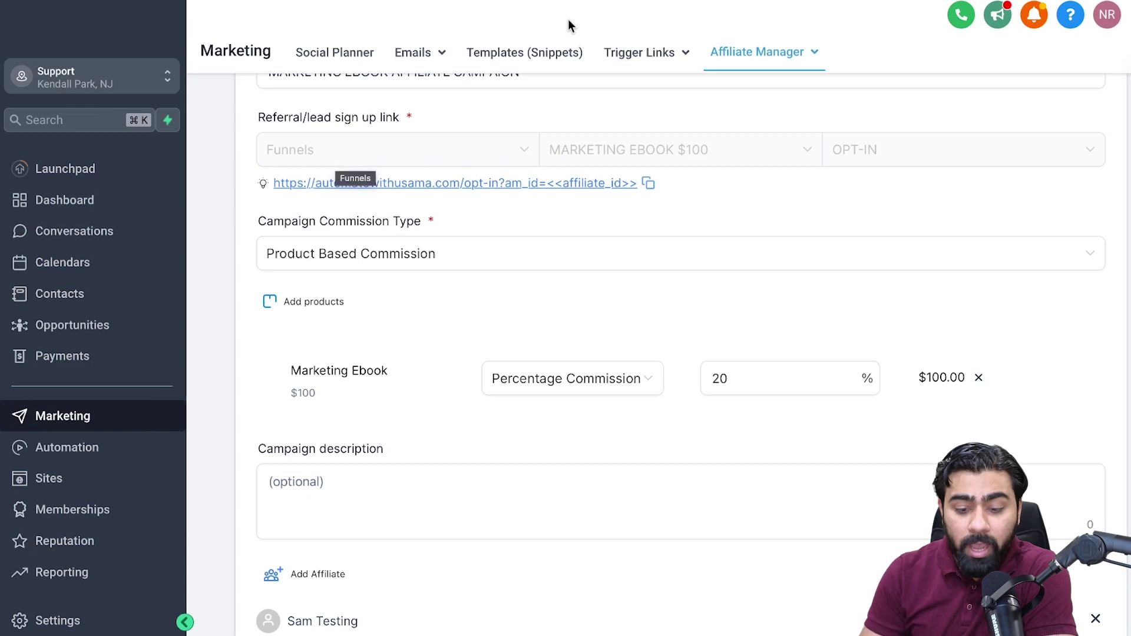
{"action": "left_click", "coordinate": [354, 183]}
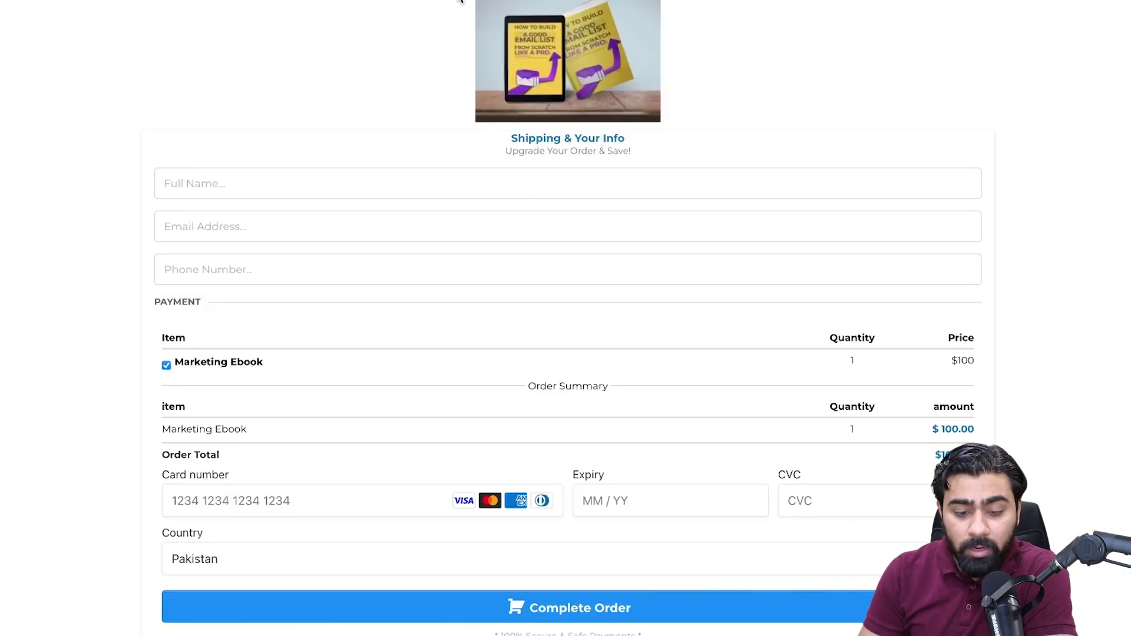
{"action": "left_click", "coordinate": [247, 0]}
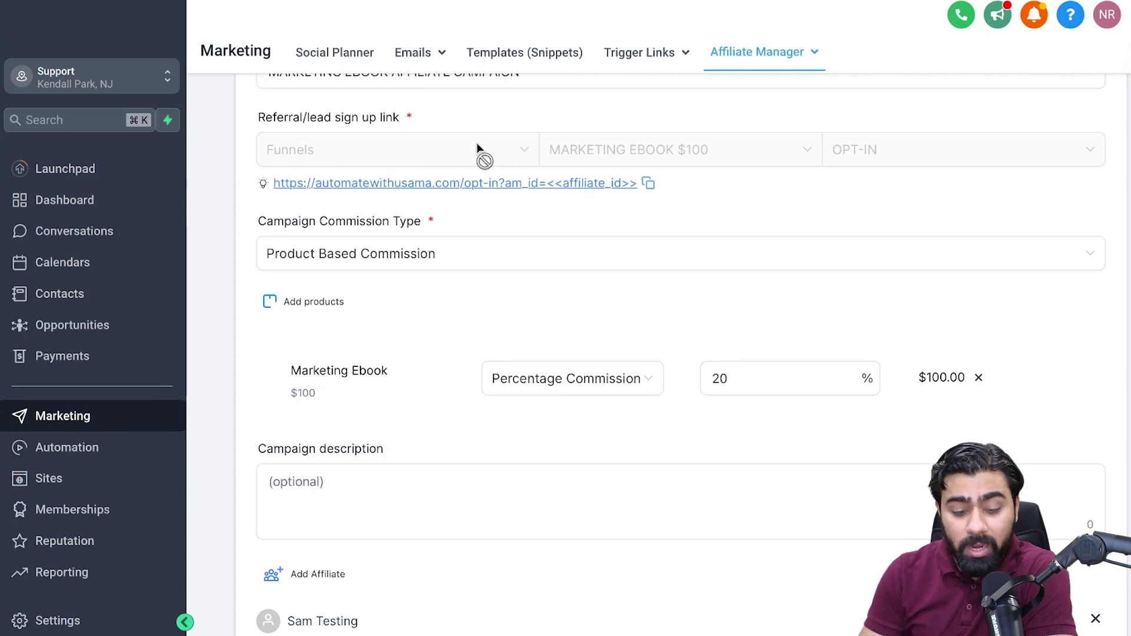
Review the campaign's 20% product commission settings down to the second-tier commission value
{"action": "scroll", "coordinate": [506, 220], "scroll_direction": "down", "scroll_amount": 1}
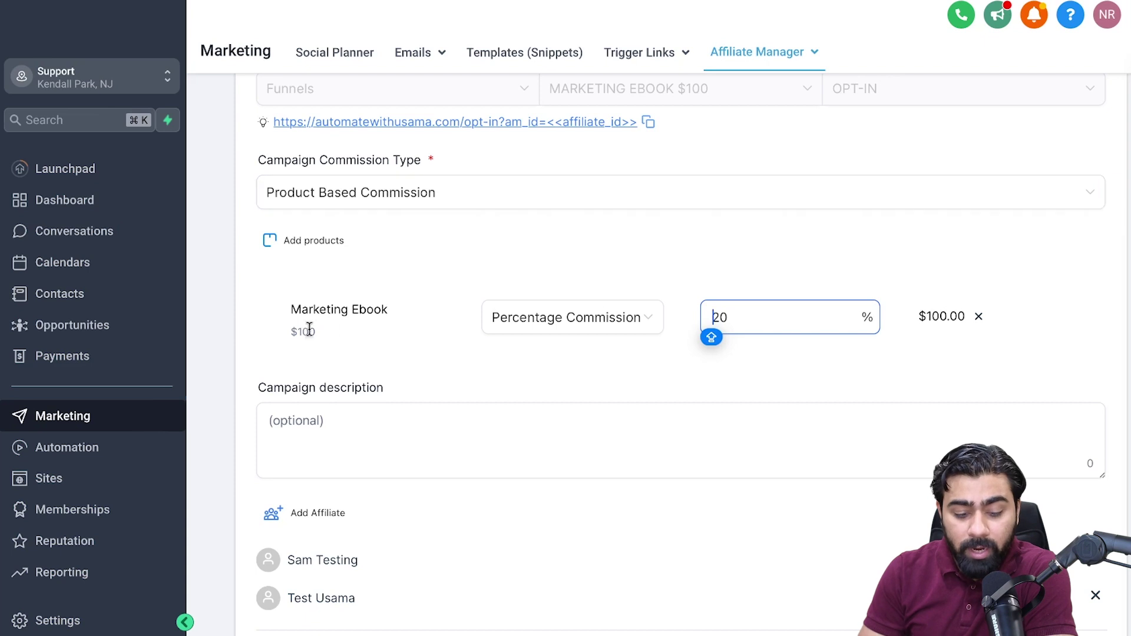
{"action": "scroll", "coordinate": [444, 311], "scroll_direction": "down", "scroll_amount": 3}
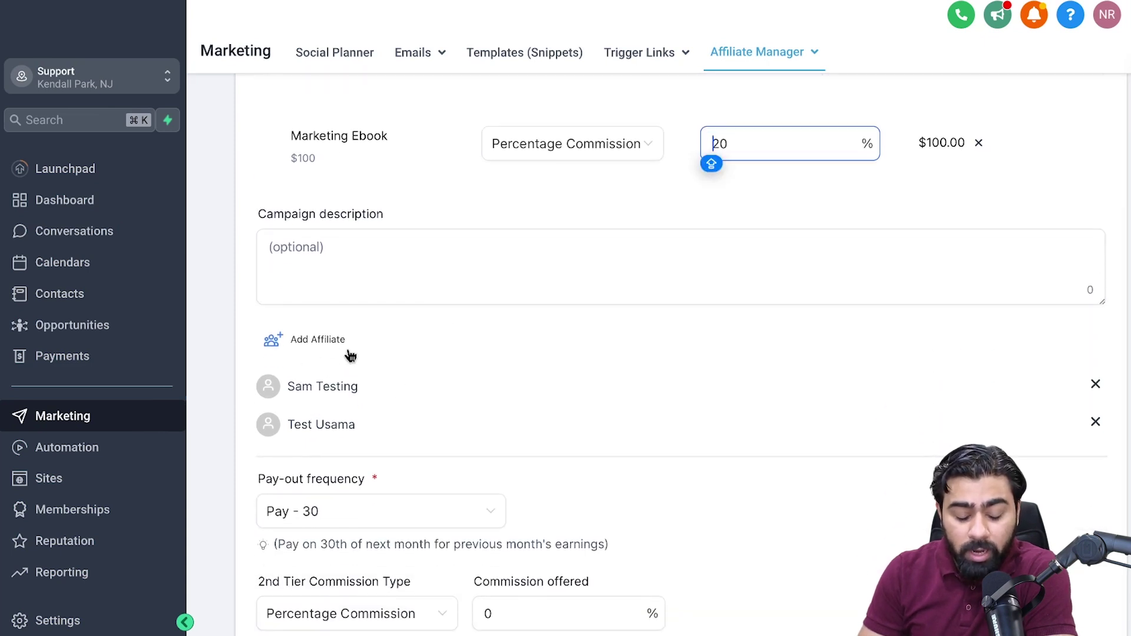
{"action": "scroll", "coordinate": [350, 356], "scroll_direction": "down", "scroll_amount": 3}
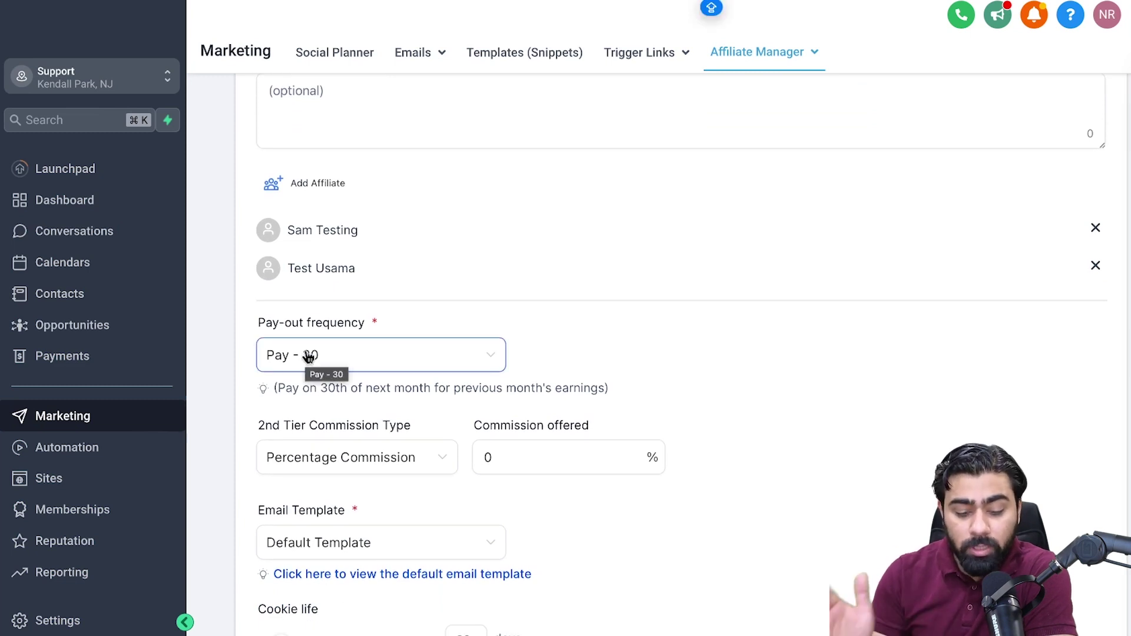
{"action": "scroll", "coordinate": [395, 354], "scroll_direction": "down", "scroll_amount": 3}
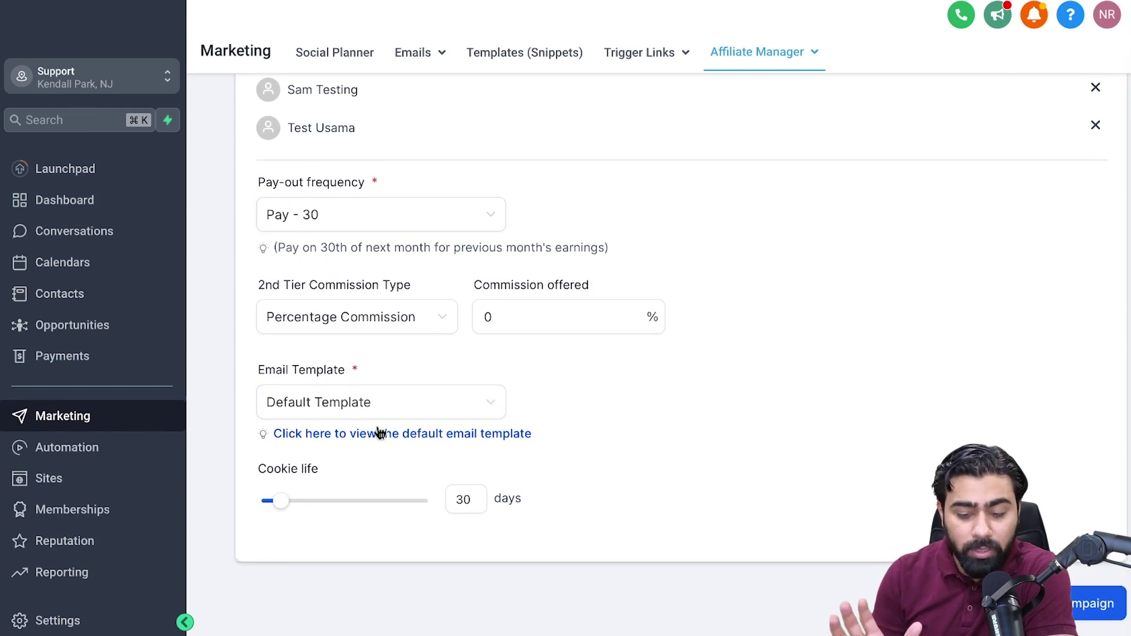
{"action": "left_click", "coordinate": [620, 323]}
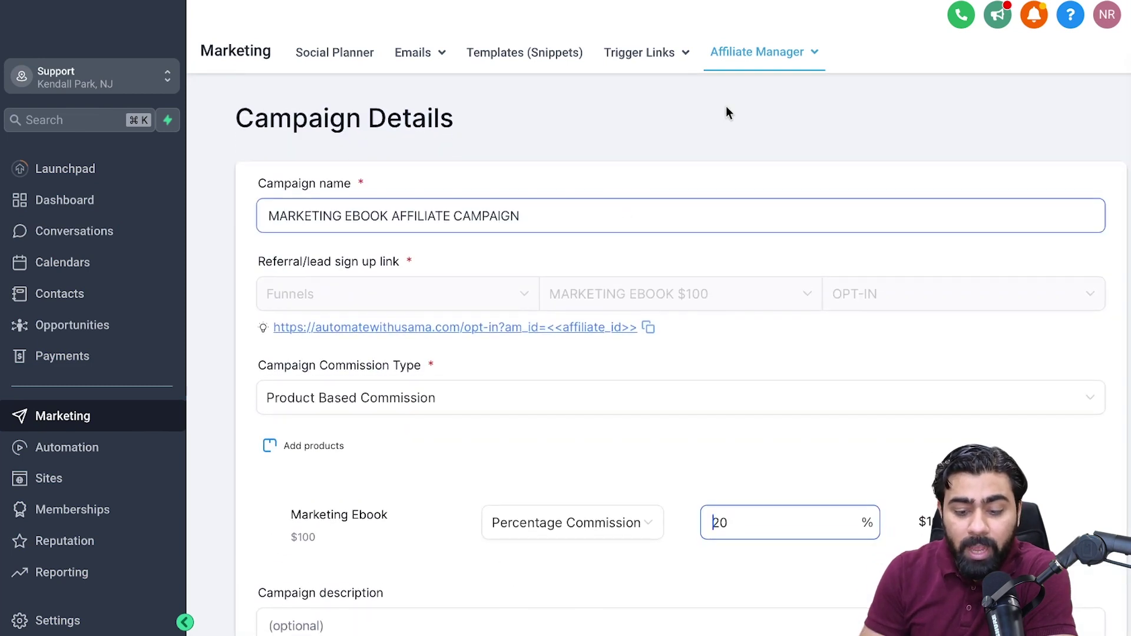
Go to Affiliate Manager > Affiliates, glance at the ebook order form, and return to the list
{"action": "mouse_move", "coordinate": [756, 68]}
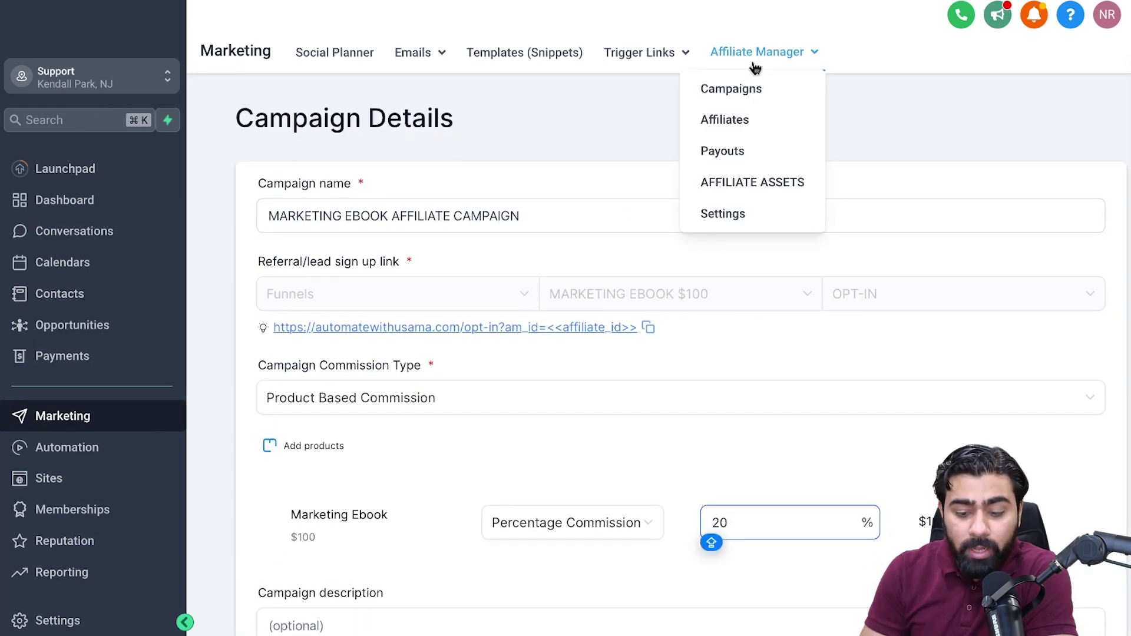
{"action": "left_click", "coordinate": [738, 123]}
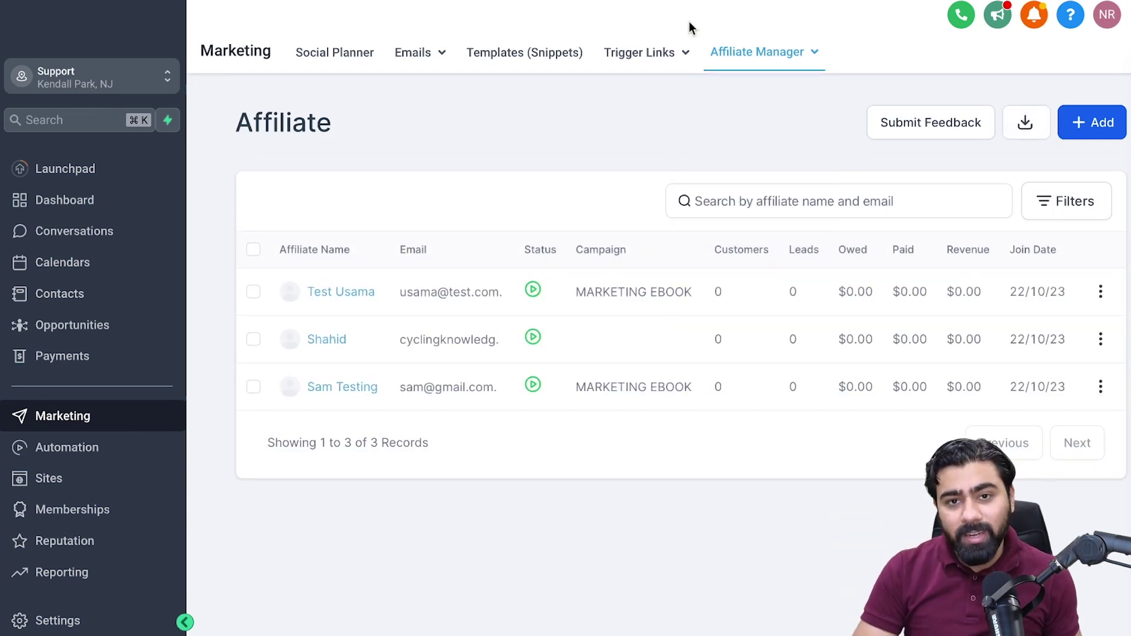
{"action": "left_click", "coordinate": [682, 0]}
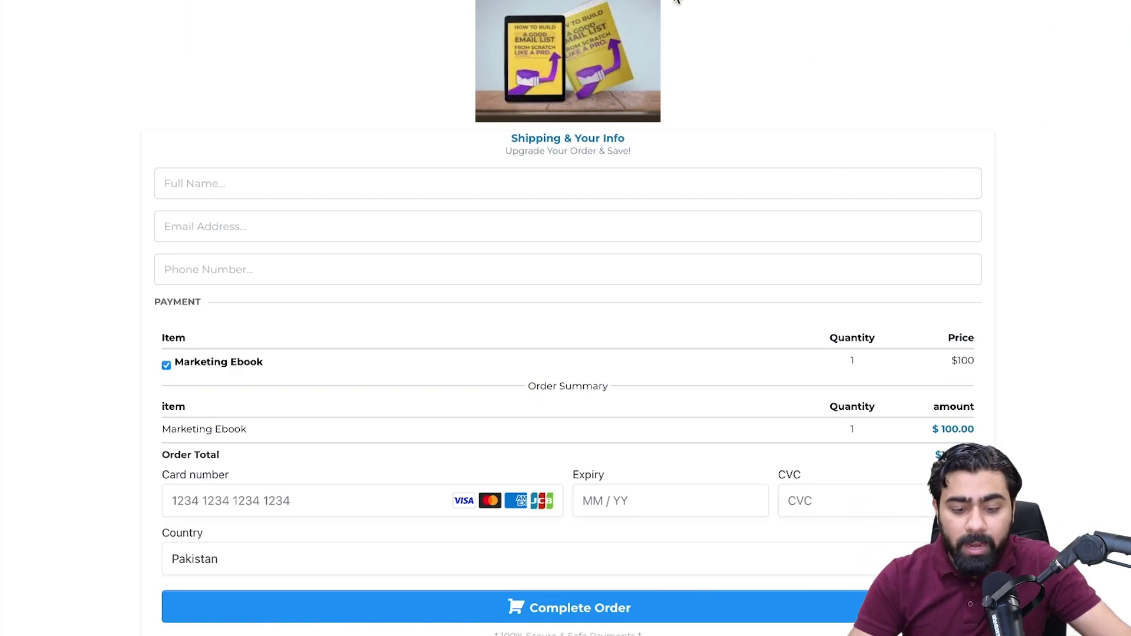
{"action": "left_click", "coordinate": [678, 0]}
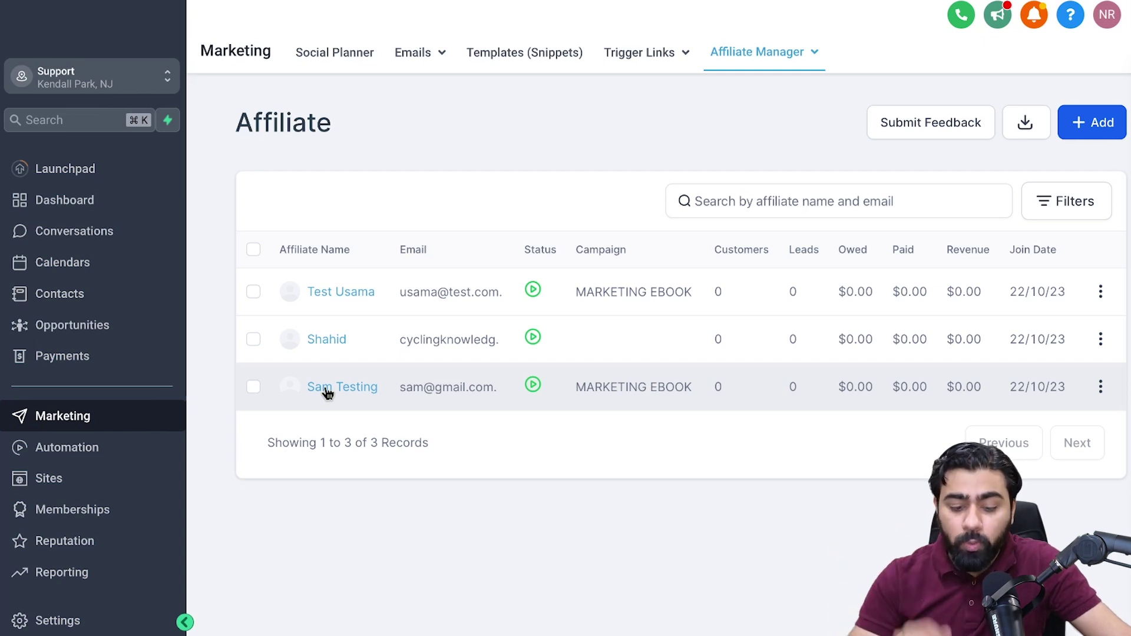
Open the affiliate's MARKETING EBOOK AFFILIATE CAMPAIGN stats and follow their unique link to the checkout
{"action": "left_click", "coordinate": [757, 52]}
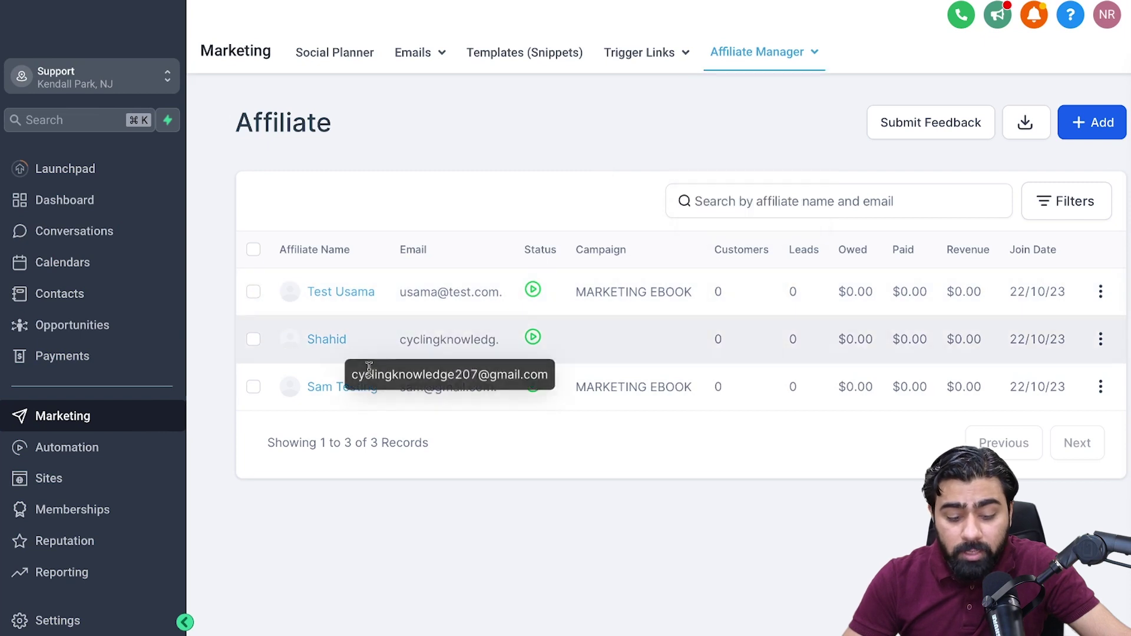
{"action": "left_click", "coordinate": [337, 389]}
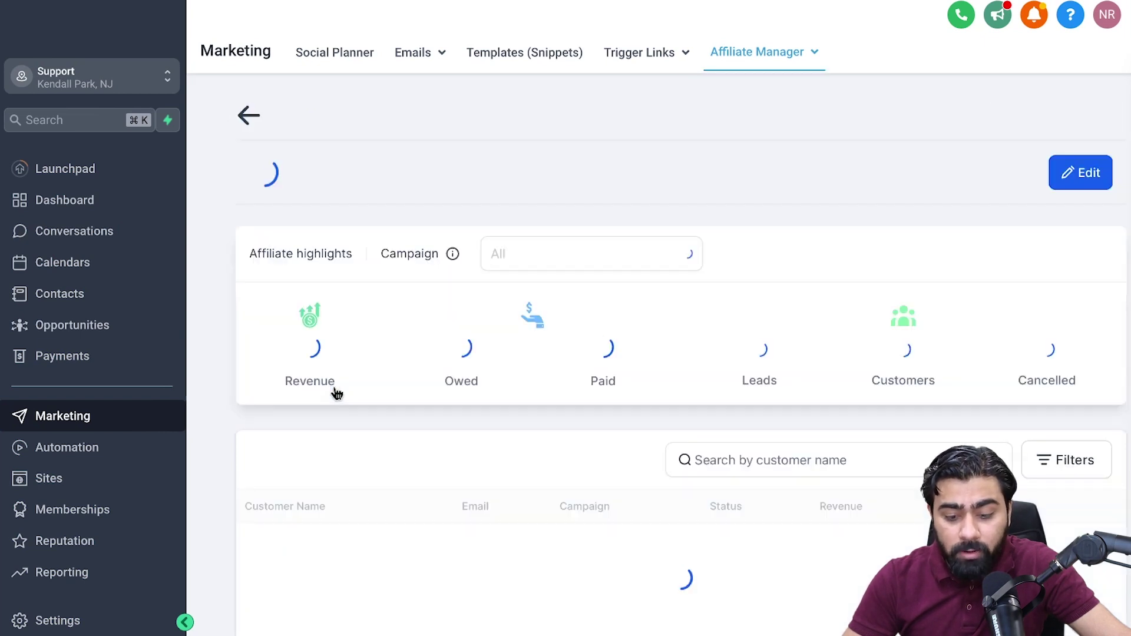
{"action": "left_click", "coordinate": [554, 285]}
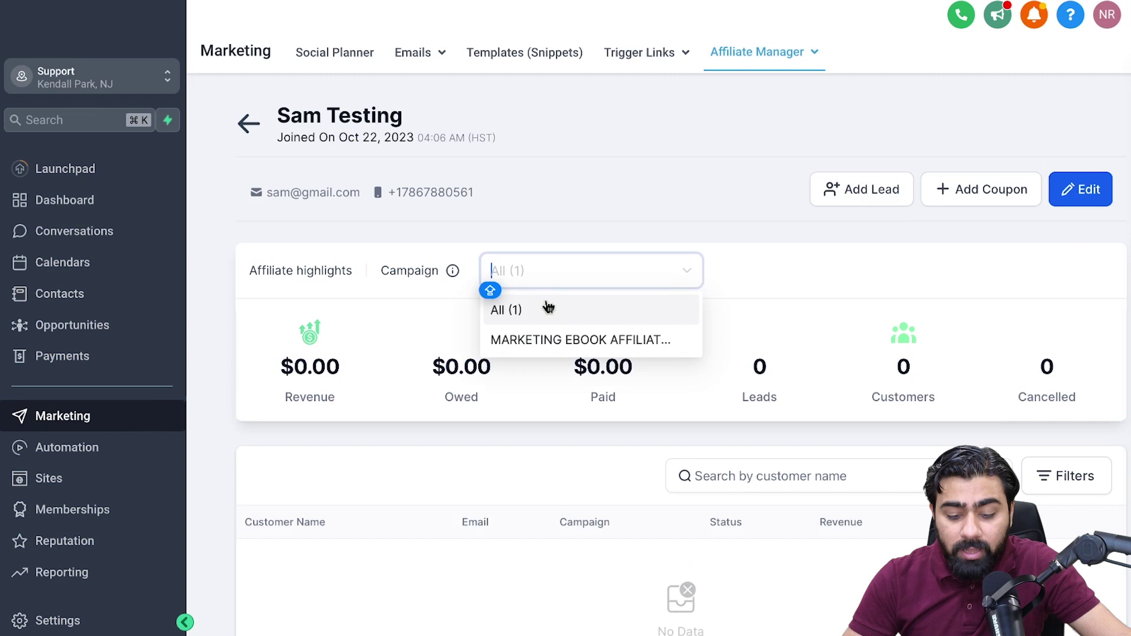
{"action": "left_click", "coordinate": [538, 347]}
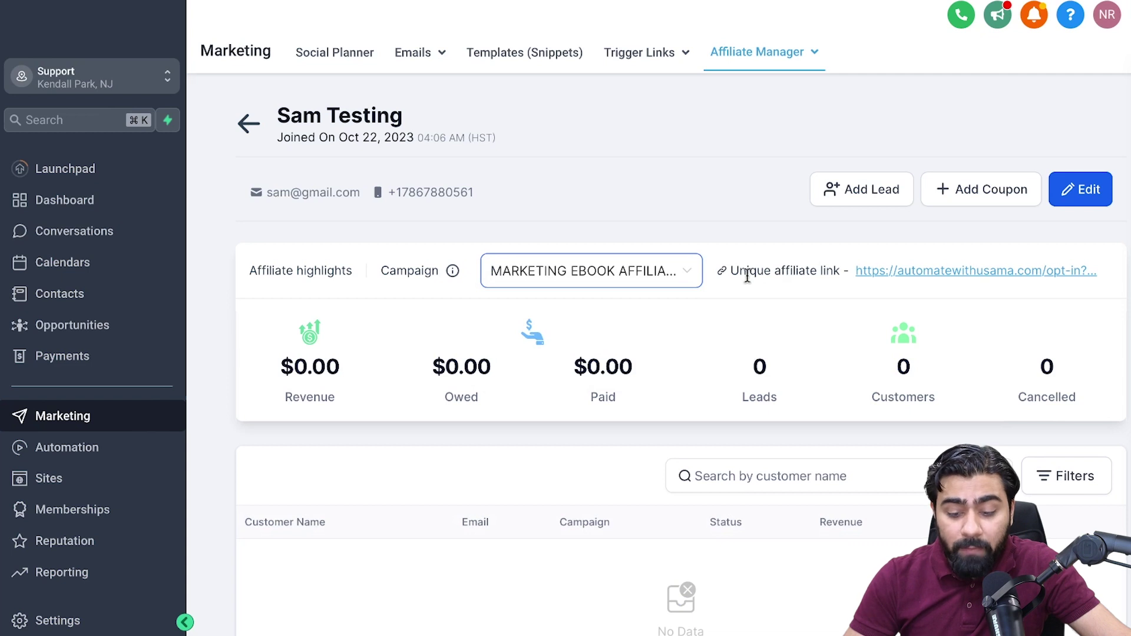
{"action": "left_click", "coordinate": [872, 277]}
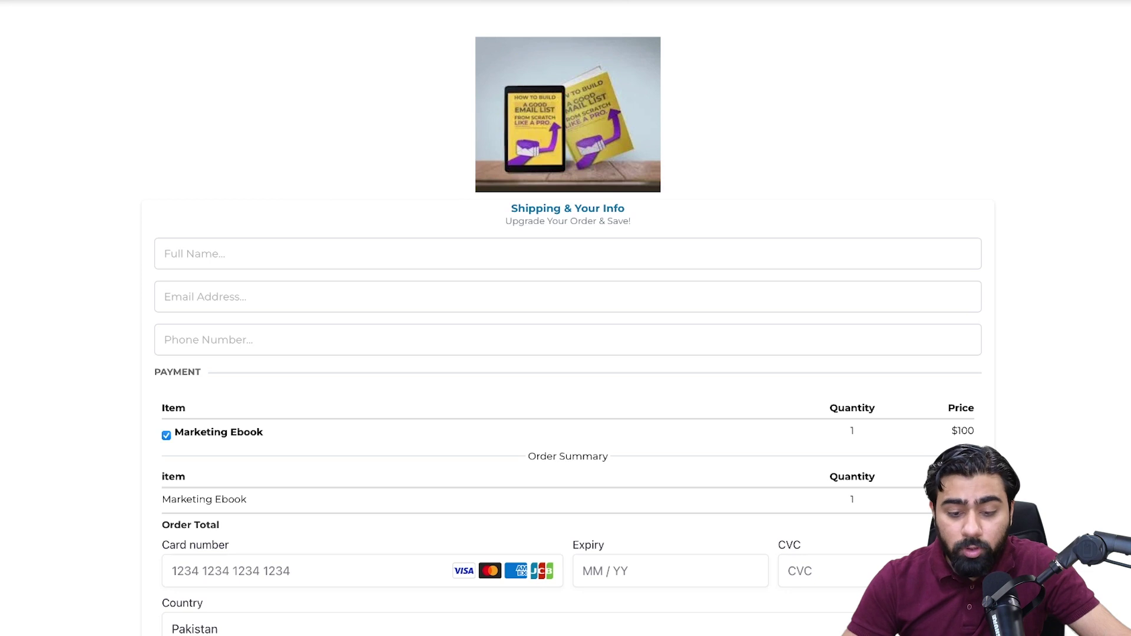
Review the $100 Marketing Ebook checkout form, including its email field
{"action": "scroll", "coordinate": [786, 200], "scroll_direction": "down", "scroll_amount": 1}
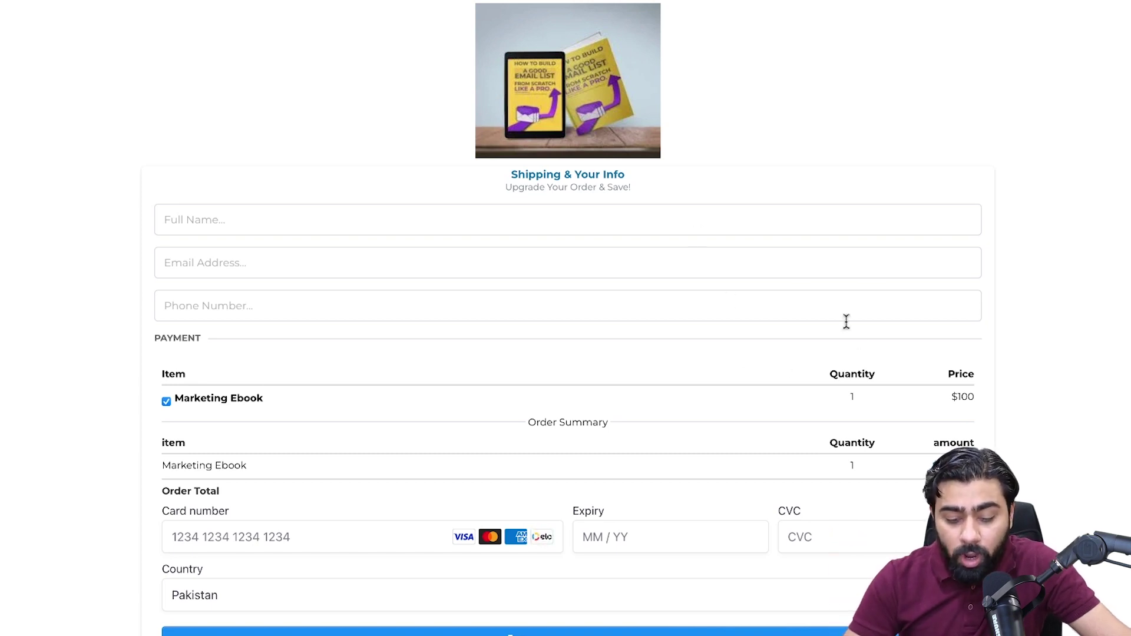
{"action": "left_click", "coordinate": [752, 251]}
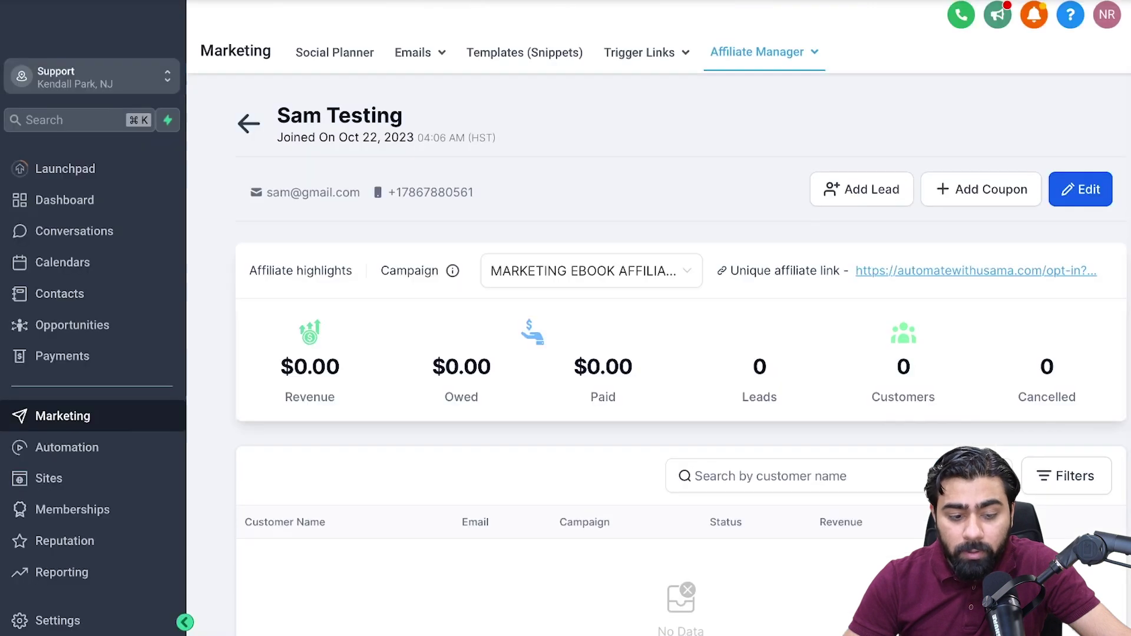
{"action": "scroll", "coordinate": [728, 222], "scroll_direction": "down", "scroll_amount": 1}
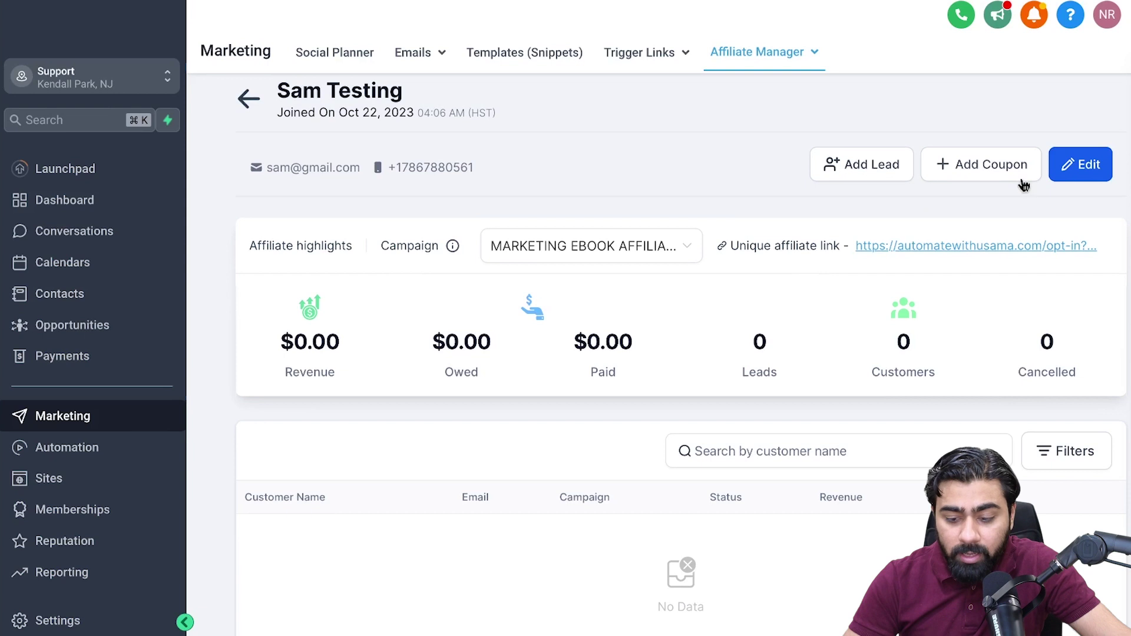
Add a percentage coupon named SAM50 with code SAM50 at 50% off, and save it
{"action": "left_click", "coordinate": [996, 175]}
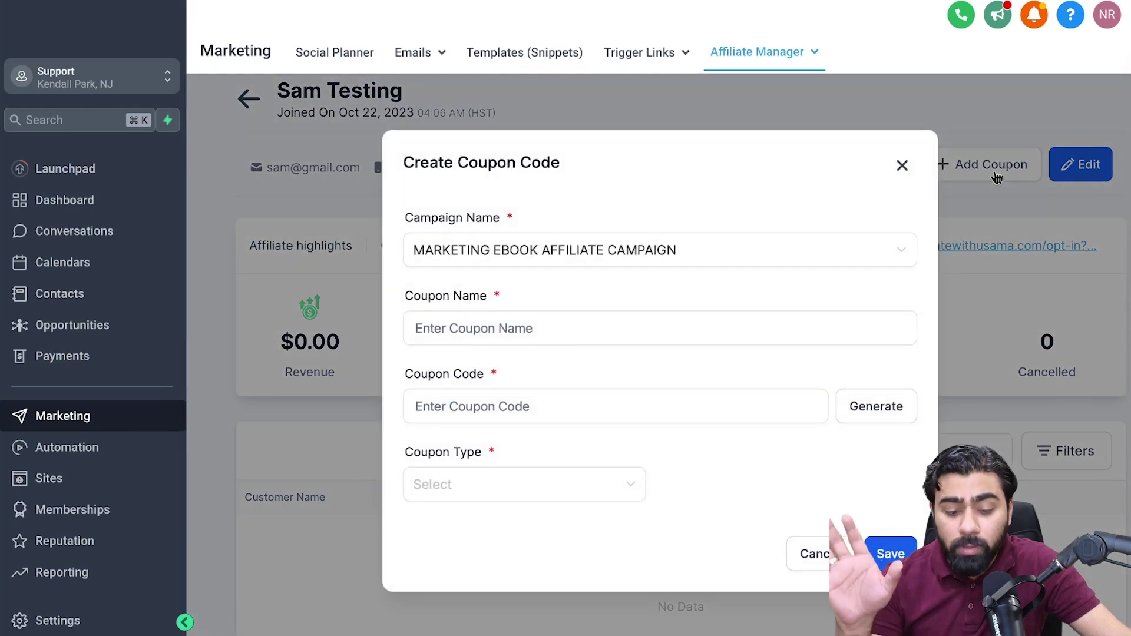
{"action": "left_click", "coordinate": [515, 329]}
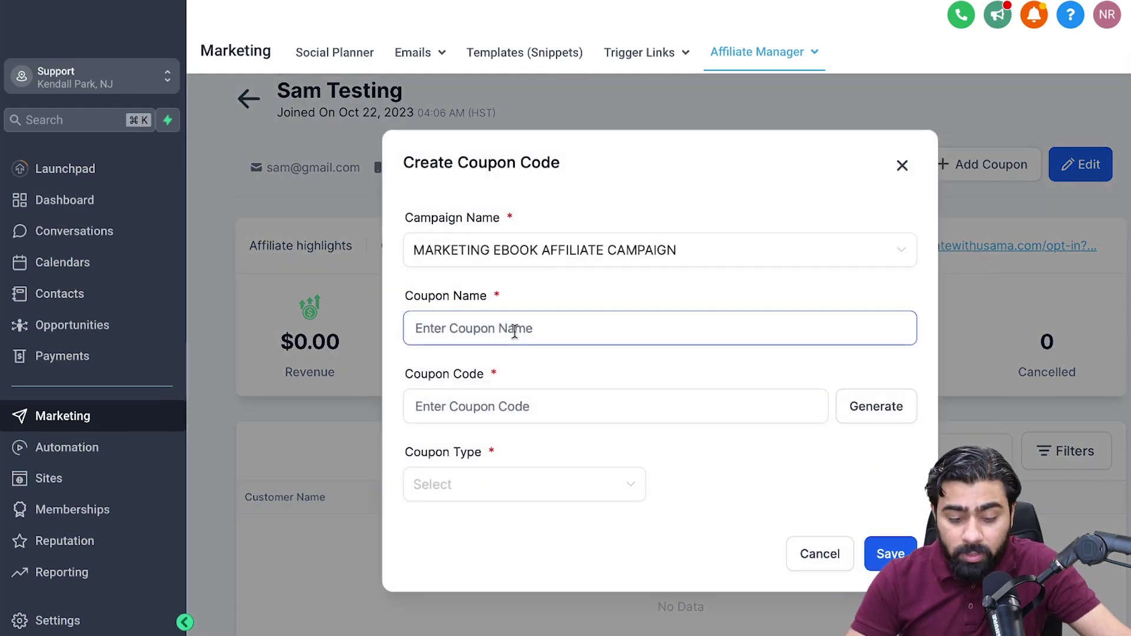
{"action": "type", "text": "SAM50"}
{"action": "key", "text": "Tab"}
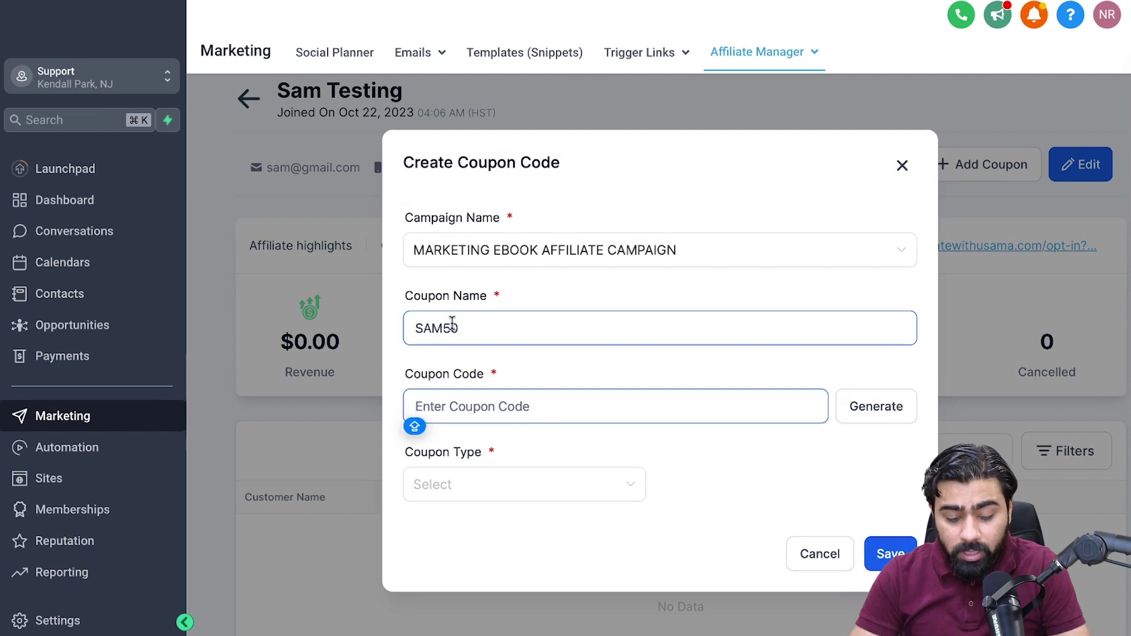
{"action": "type", "text": "SAM50"}
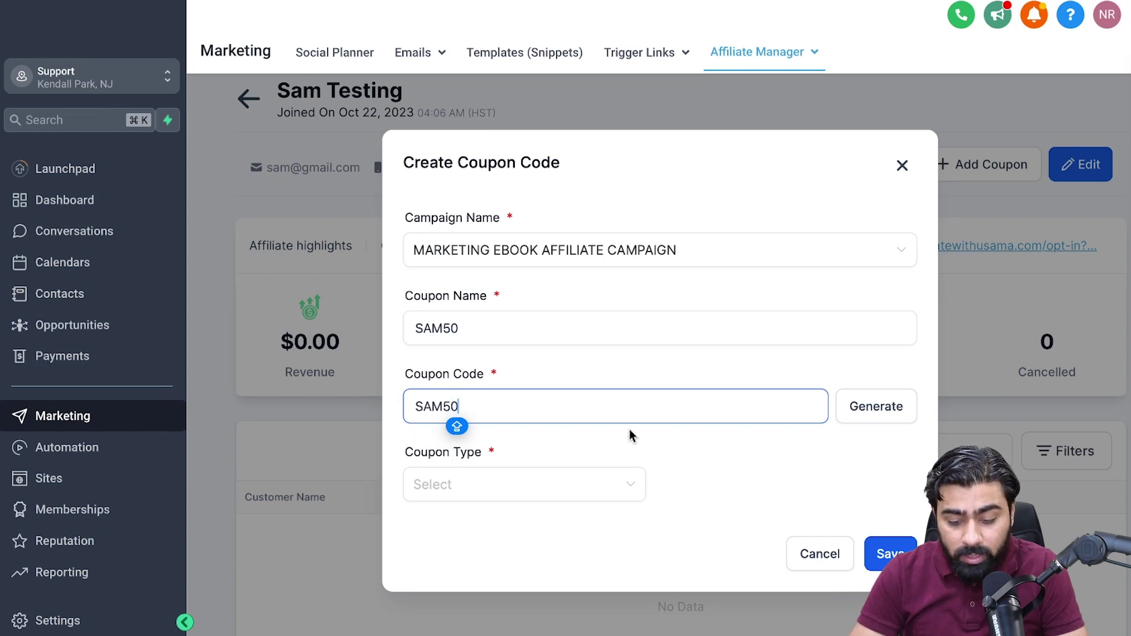
{"action": "left_click", "coordinate": [473, 499]}
{"action": "left_click", "coordinate": [472, 522]}
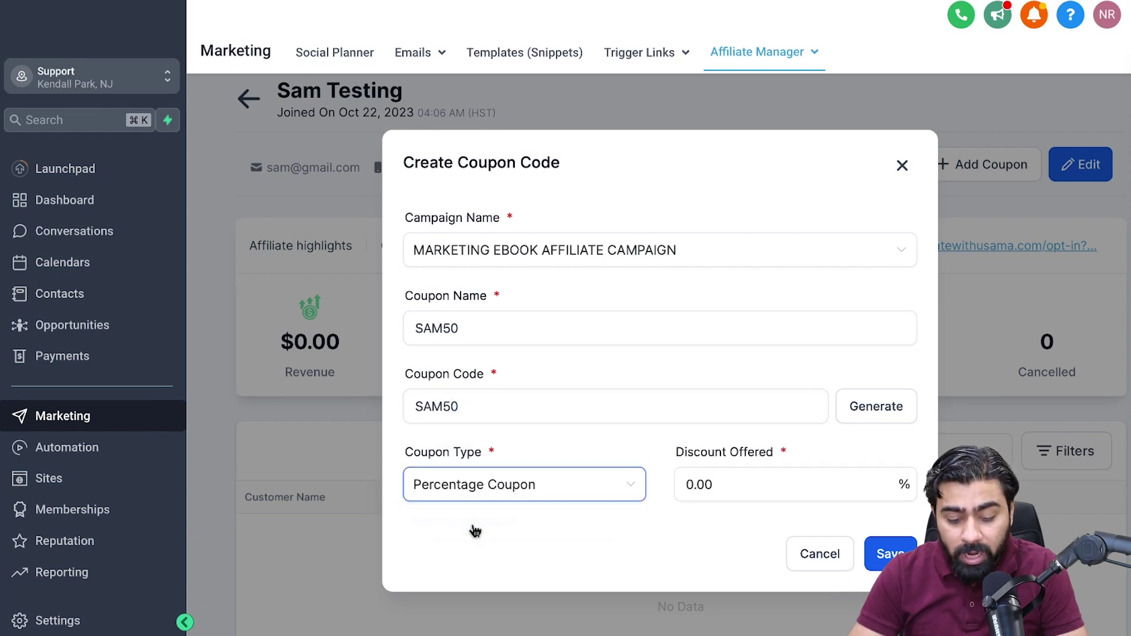
{"action": "left_click", "coordinate": [696, 487]}
{"action": "key", "text": "super+a"}
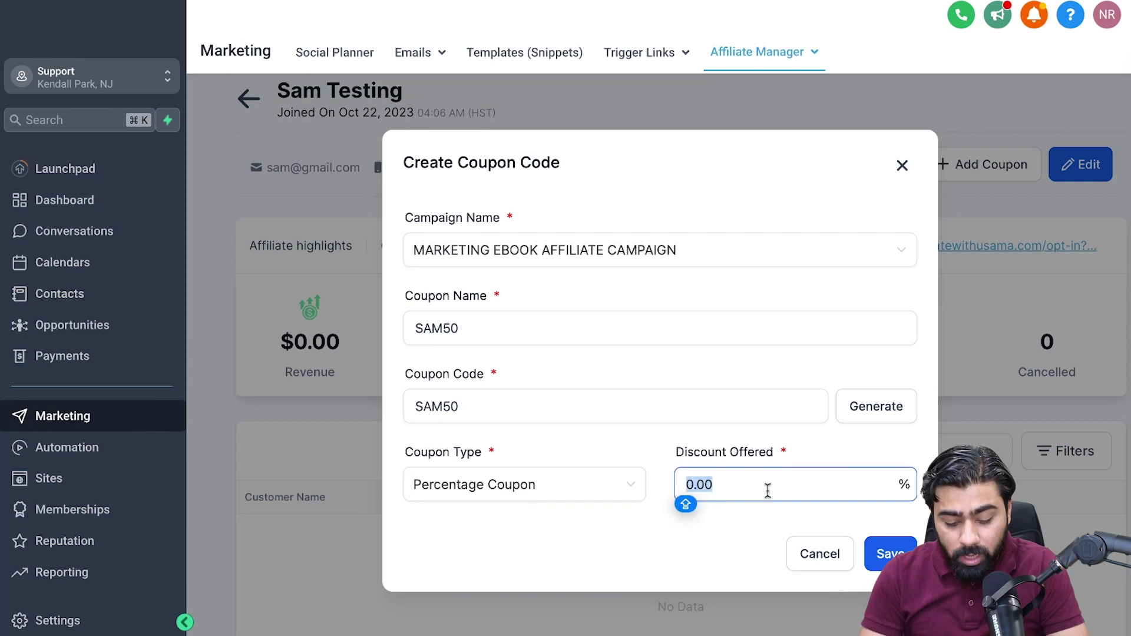
{"action": "type", "text": "50"}
{"action": "left_click", "coordinate": [794, 532]}
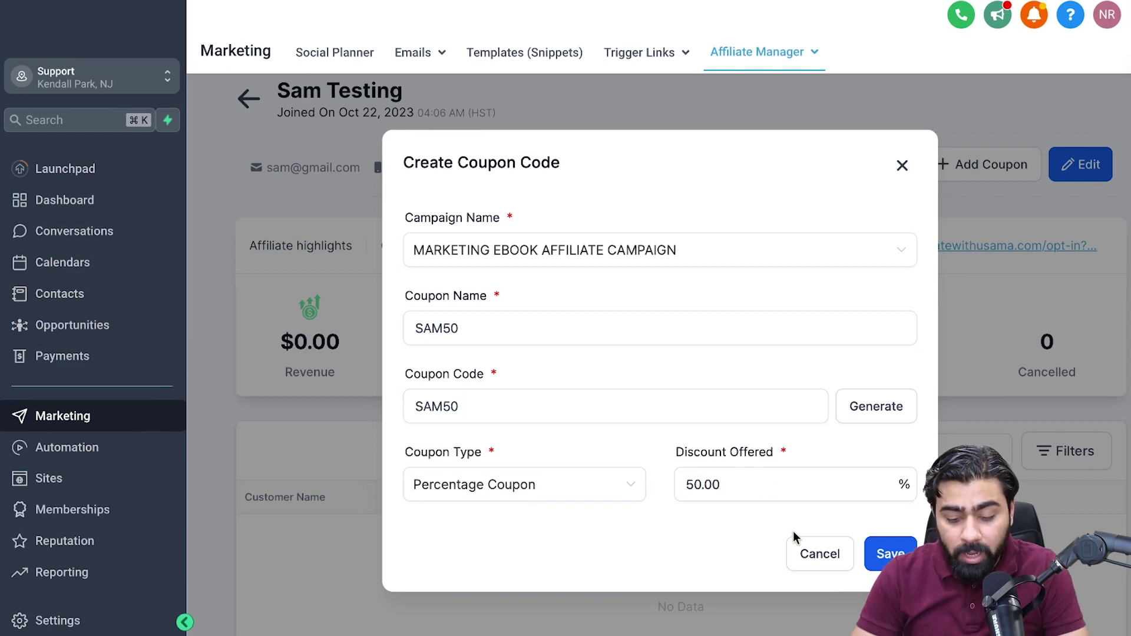
{"action": "left_click", "coordinate": [887, 554]}
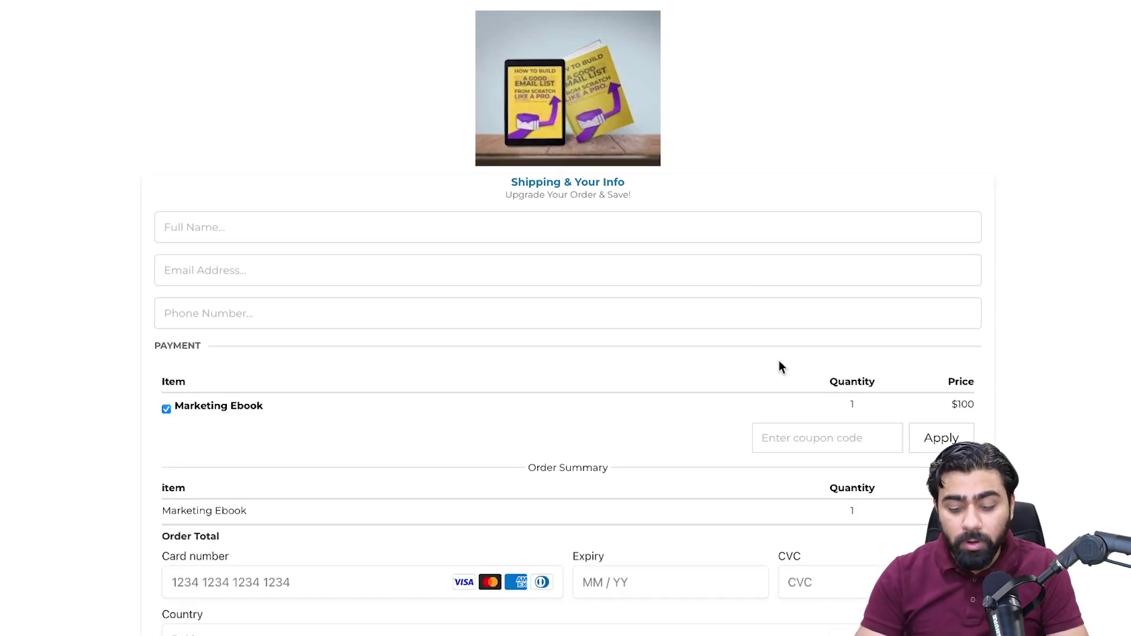
Enter coupon code SAM50 at the ebook checkout, bringing the $100 total to $50.00
{"action": "left_click", "coordinate": [775, 445]}
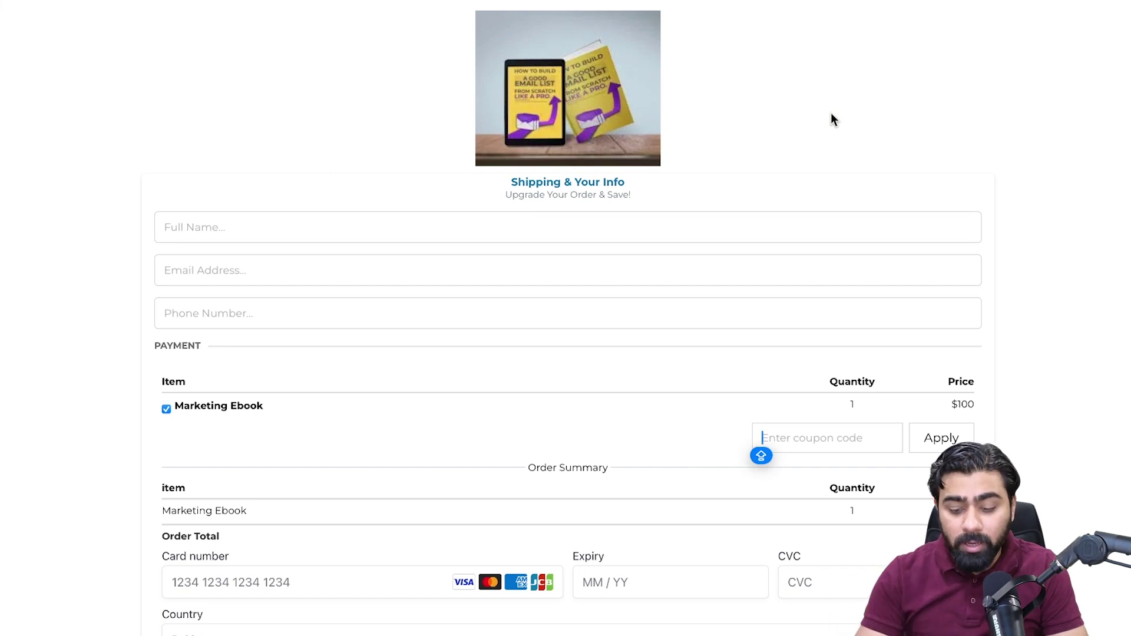
{"action": "type", "text": "SAM50"}
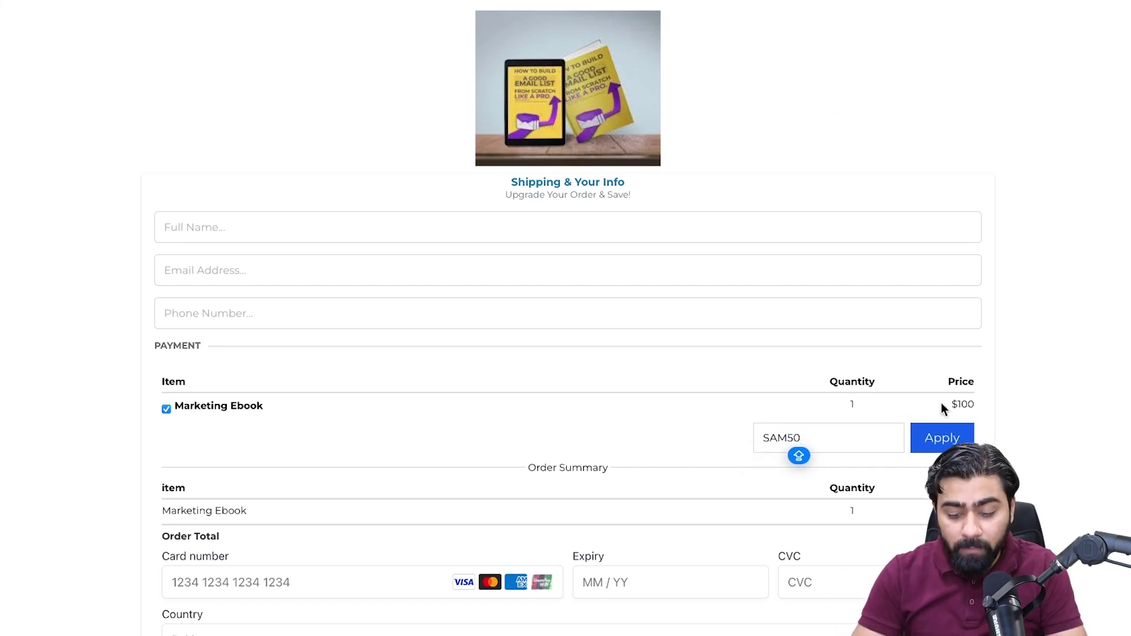
{"action": "scroll", "coordinate": [857, 254], "scroll_direction": "down", "scroll_amount": 3}
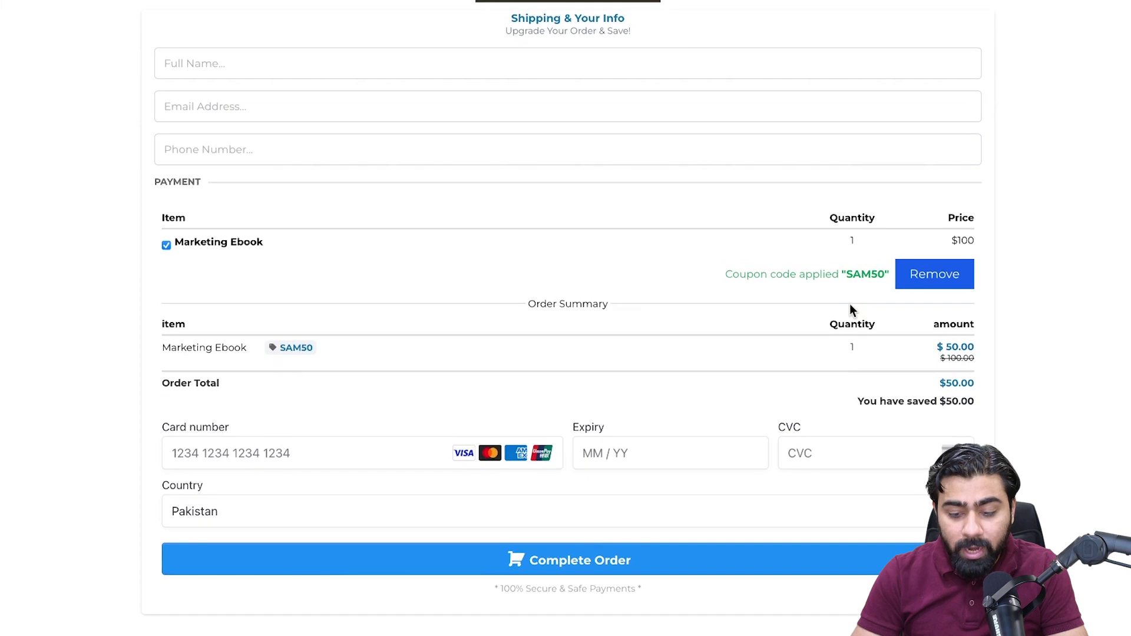